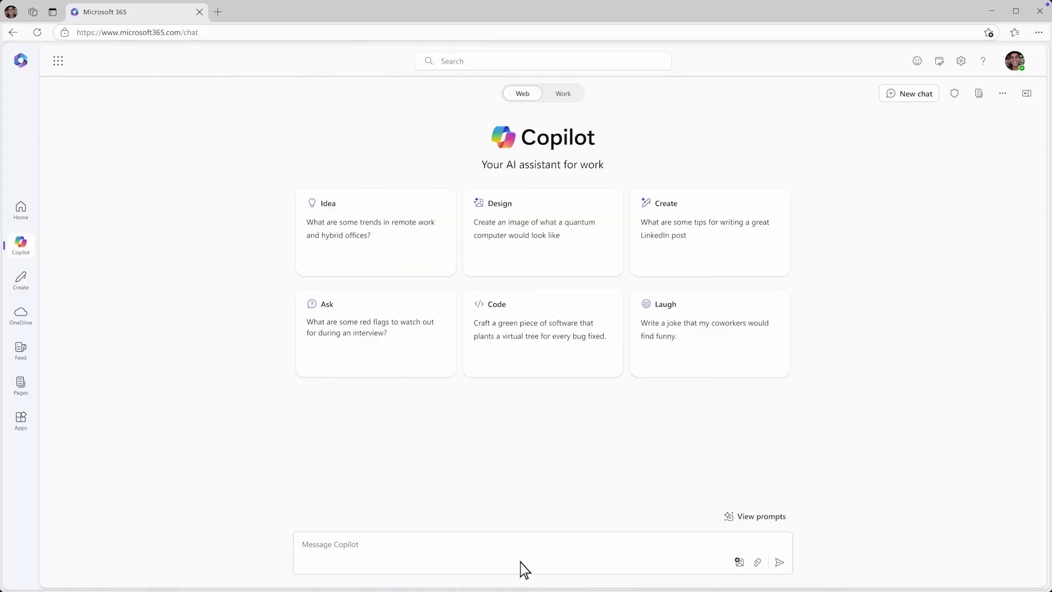
pyautogui.write('I need s')
pyautogui.write('ome data on LAX Airport to assess the EV charging opportunity. How many passengers fly in and out daily, How many p')
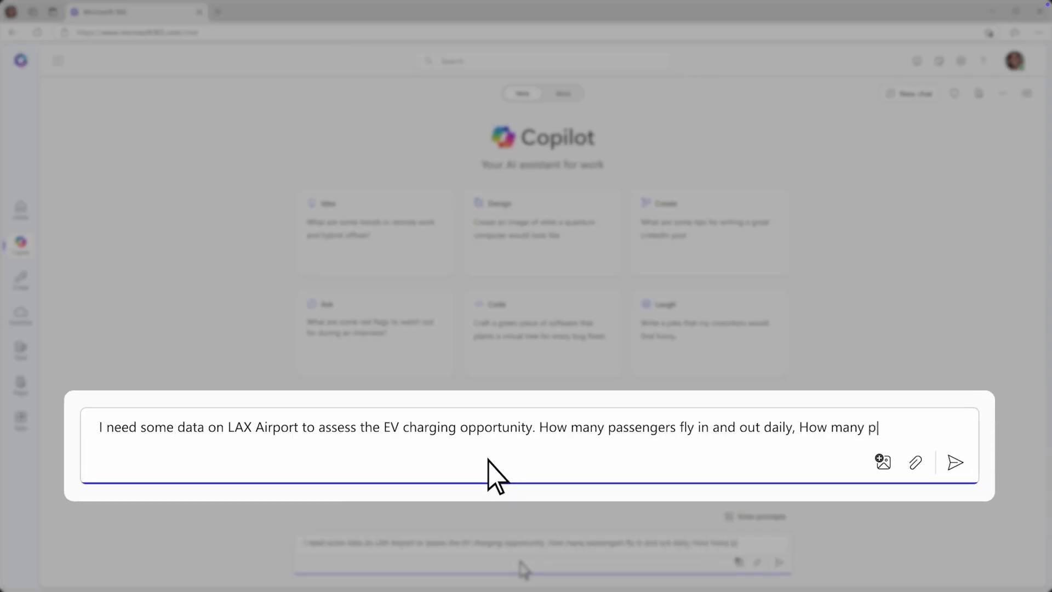
pyautogui.write('arking spaces do they have, and how many EV chargers are there?')
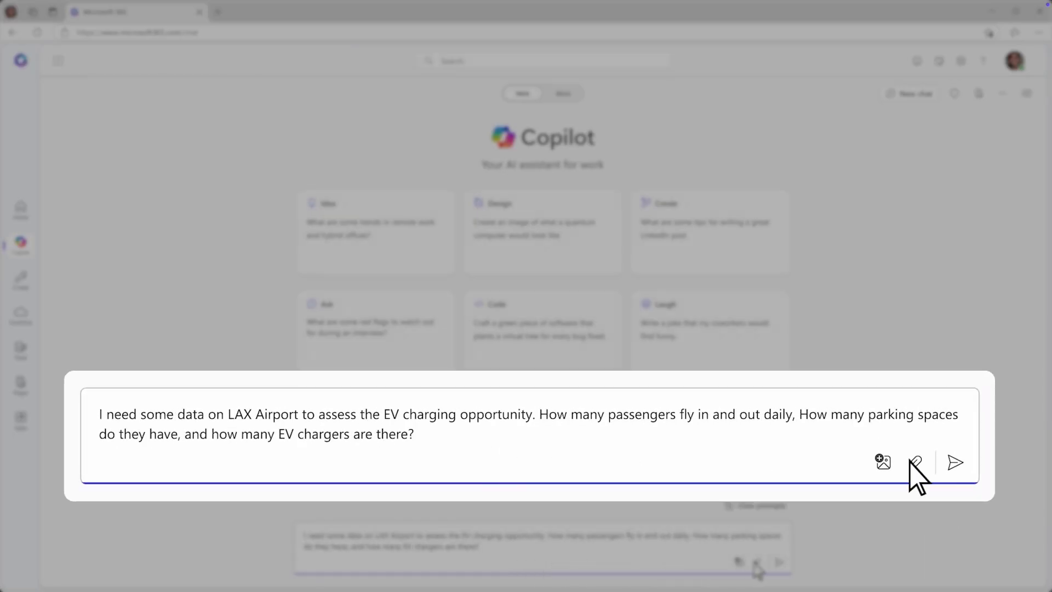
# Send Copilot the question on LAX daily passengers, parking spaces and EV charger counts.
pyautogui.click(955, 463)
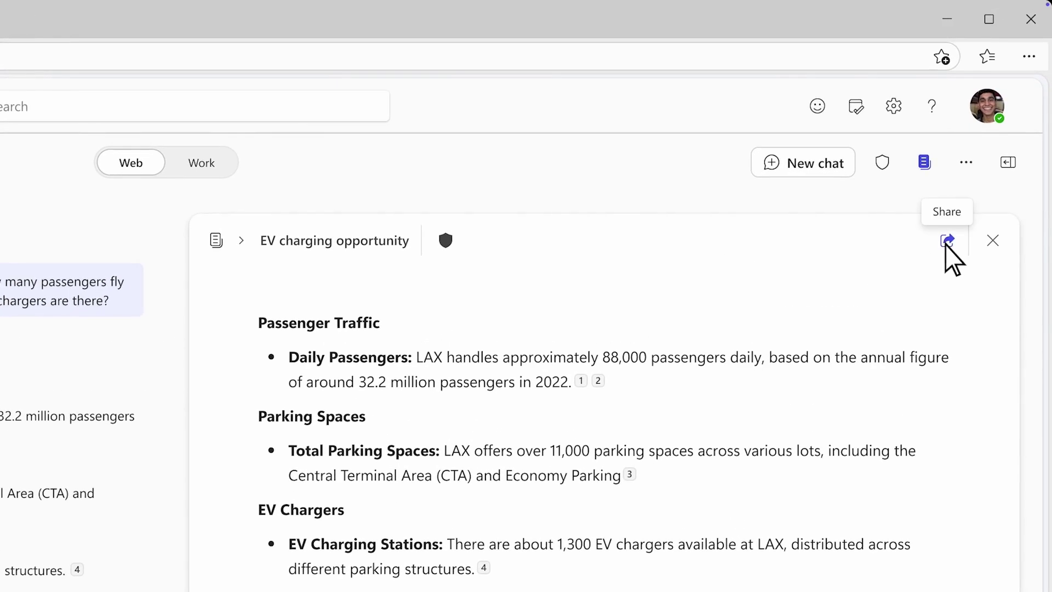
# Open the sharing options for the EV charging opportunity page.
pyautogui.click(947, 241)
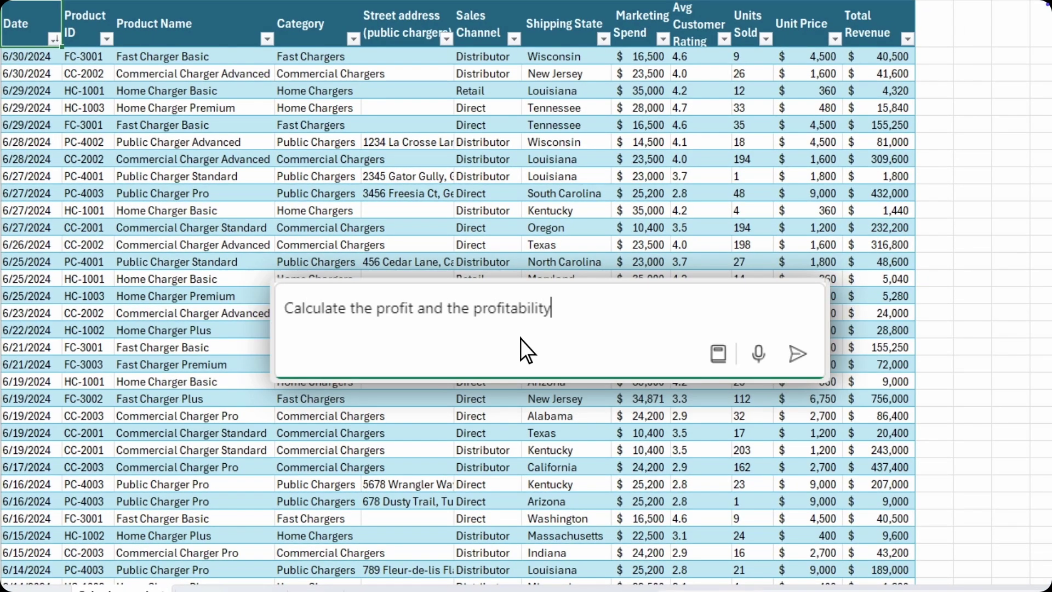
# Send 'Calculate the profit and the profitability' to Excel's Copilot for the sales table.
pyautogui.click(795, 356)
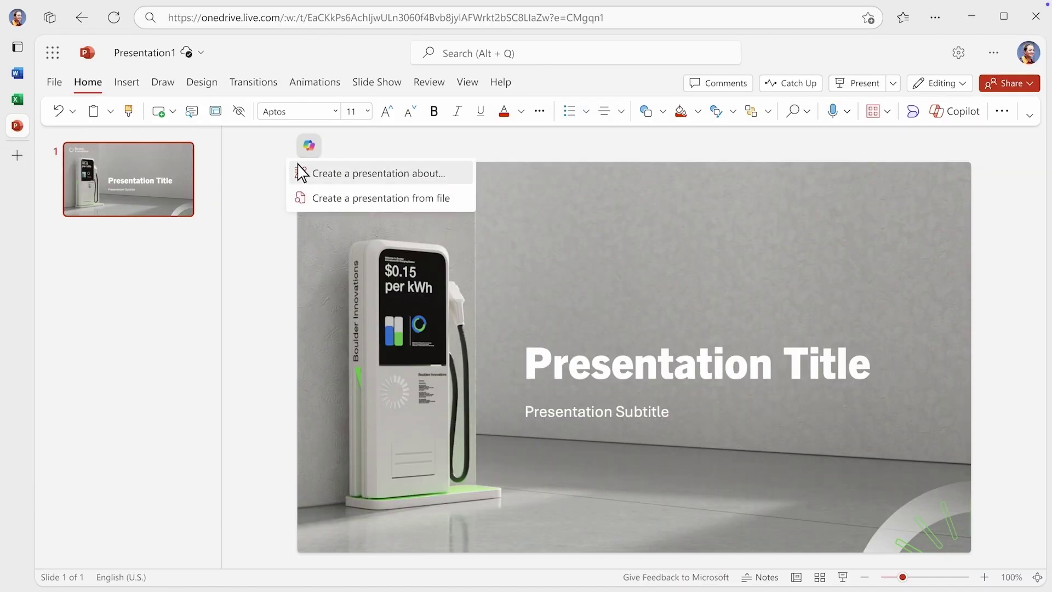
# Generate the retail EV charging outline and move Supporting Sustainability Goals above Boosting Foot Traffic and Sales.
pyautogui.click(378, 172)
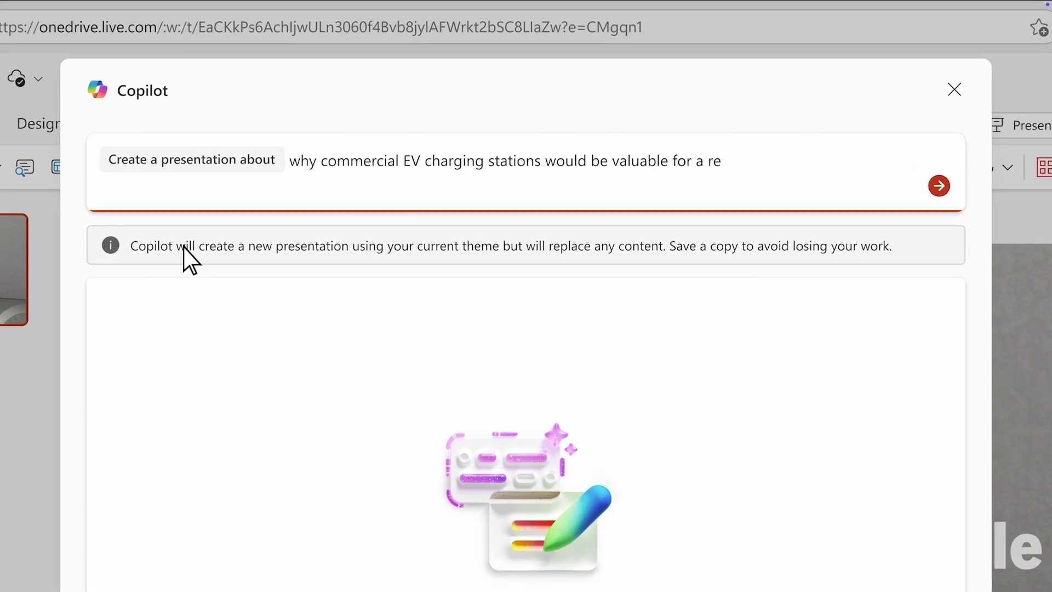
pyautogui.write('tail company, including how it wi')
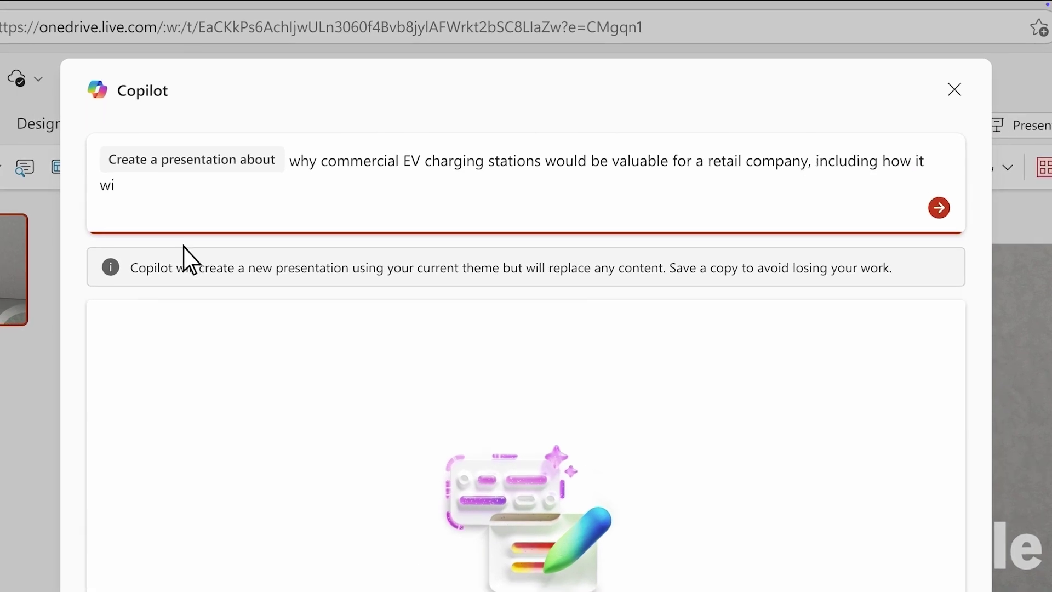
pyautogui.write('ll help attract customers and increase foot traffic and sales')
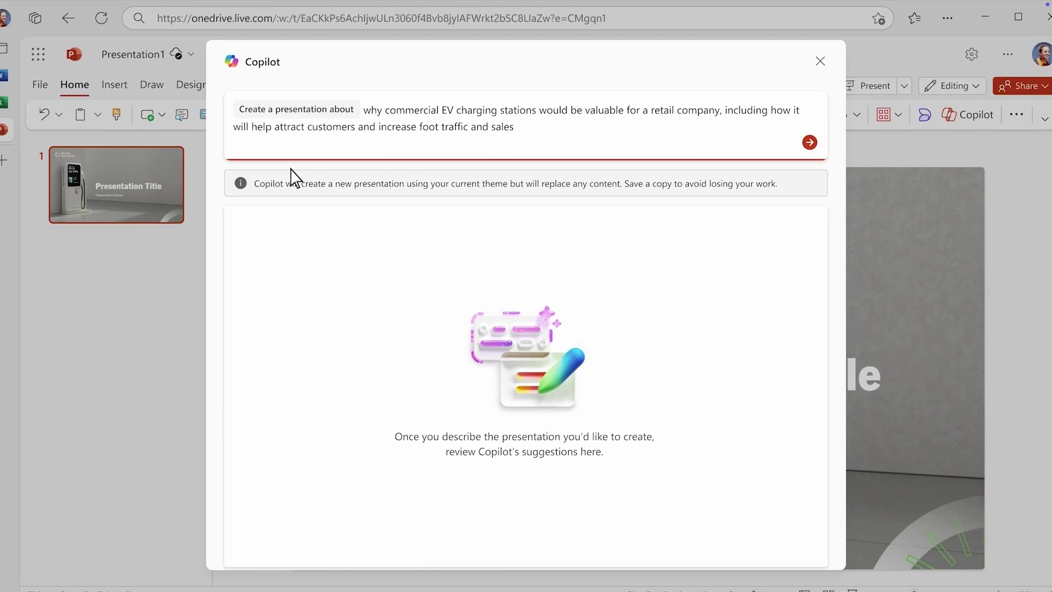
pyautogui.click(803, 138)
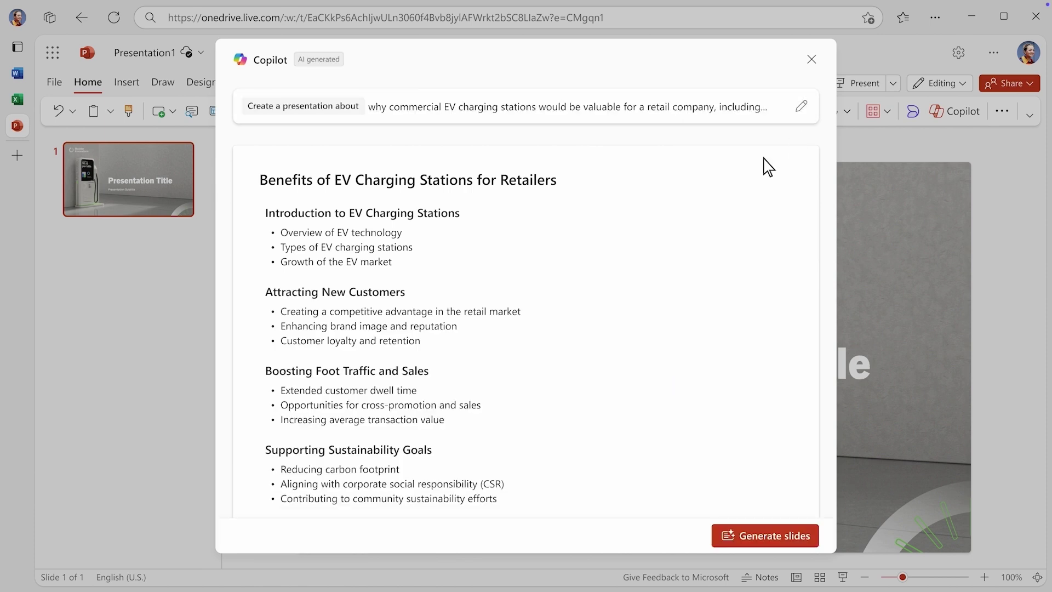
pyautogui.moveTo(250, 472); pyautogui.dragTo(250, 401)
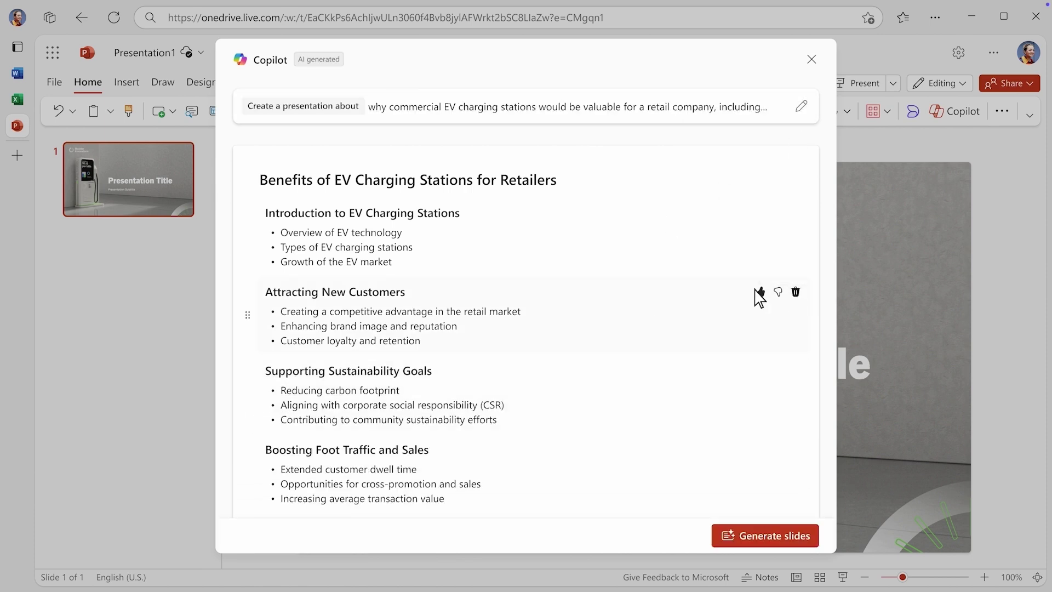
# Add a Tailwind Traders benefits topic and a Boulder Innovations success-stories topic, each with its reference file.
pyautogui.click(525, 278)
pyautogui.write('the benefits of EV chargers for Tailwind Traders from /Tailw')
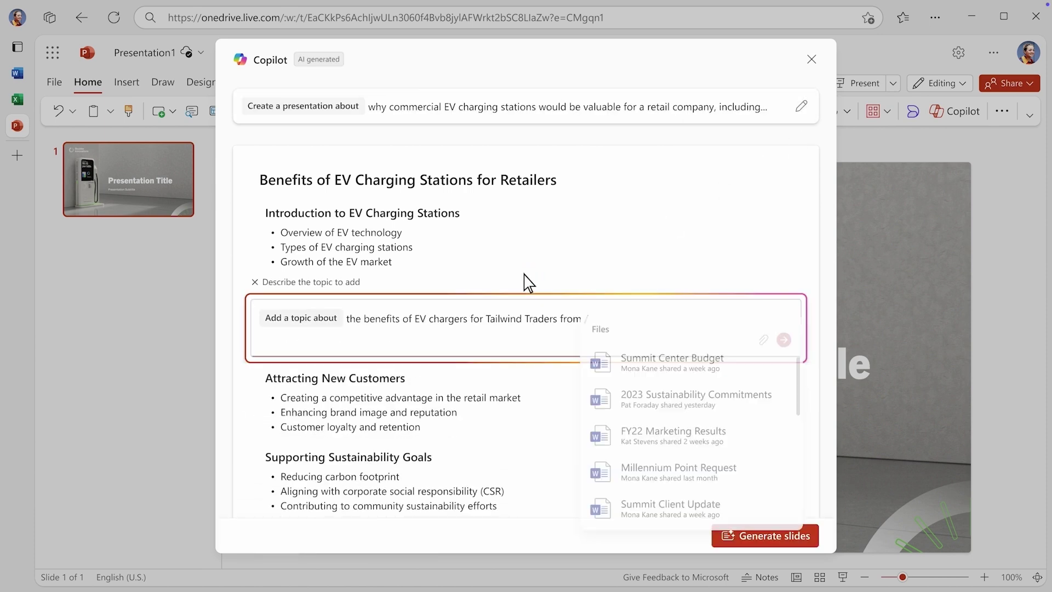
pyautogui.write('ind')
pyautogui.click(613, 373)
pyautogui.click(783, 364)
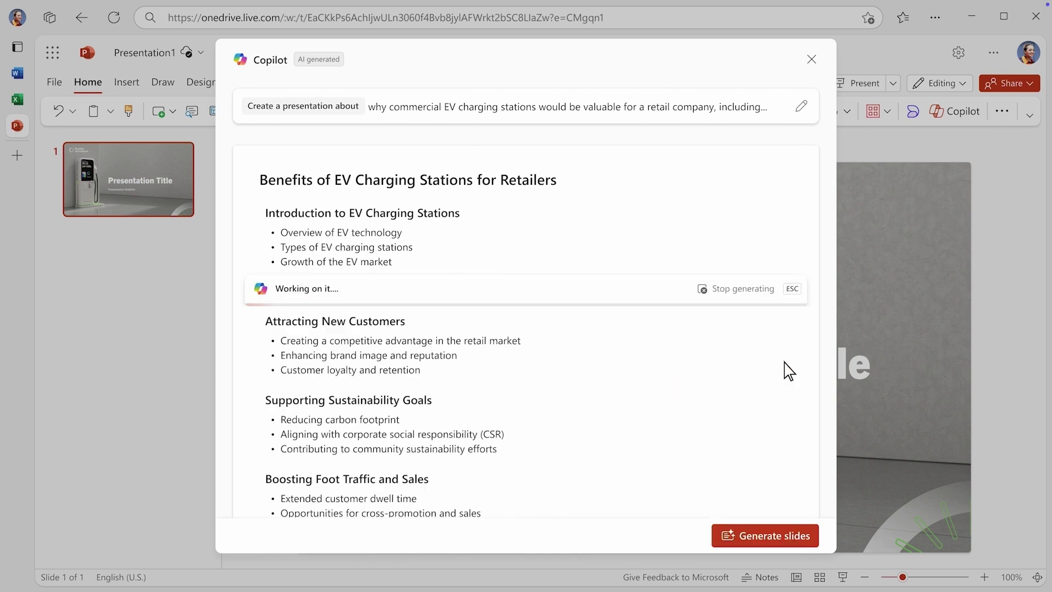
pyautogui.click(526, 369)
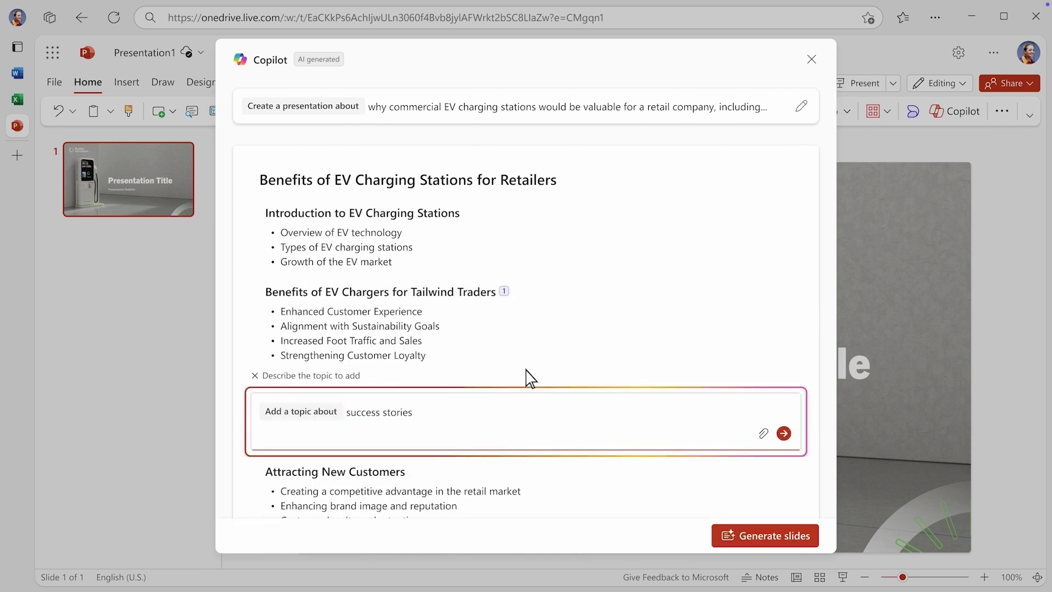
pyautogui.write('success stories from /Boulder')
pyautogui.click(530, 465)
pyautogui.click(784, 458)
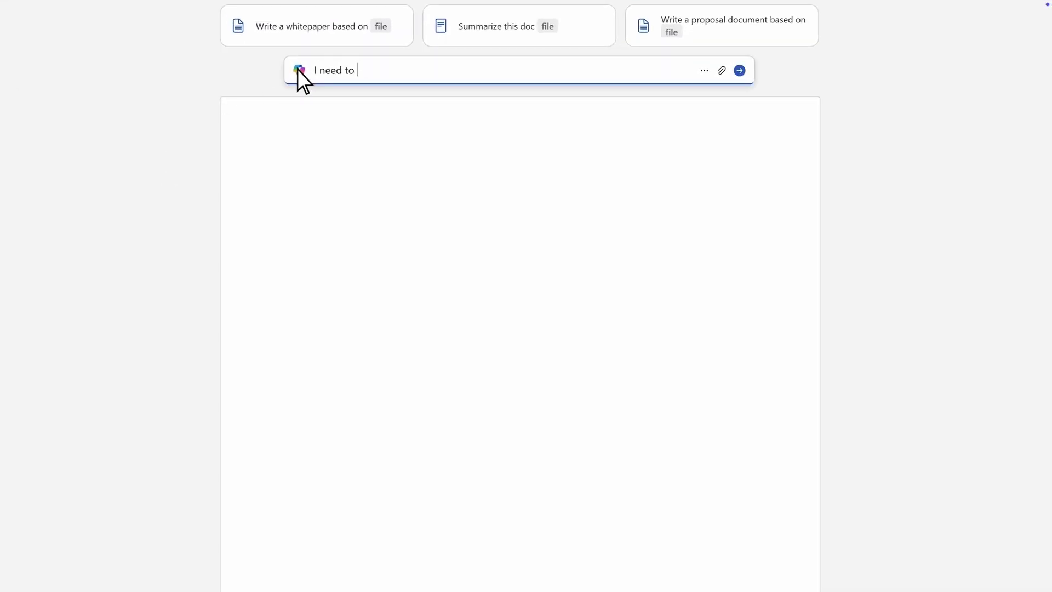
pyautogui.write('draft a response to an RFP from Tailwind Traders to install our charging stations. Reference /')
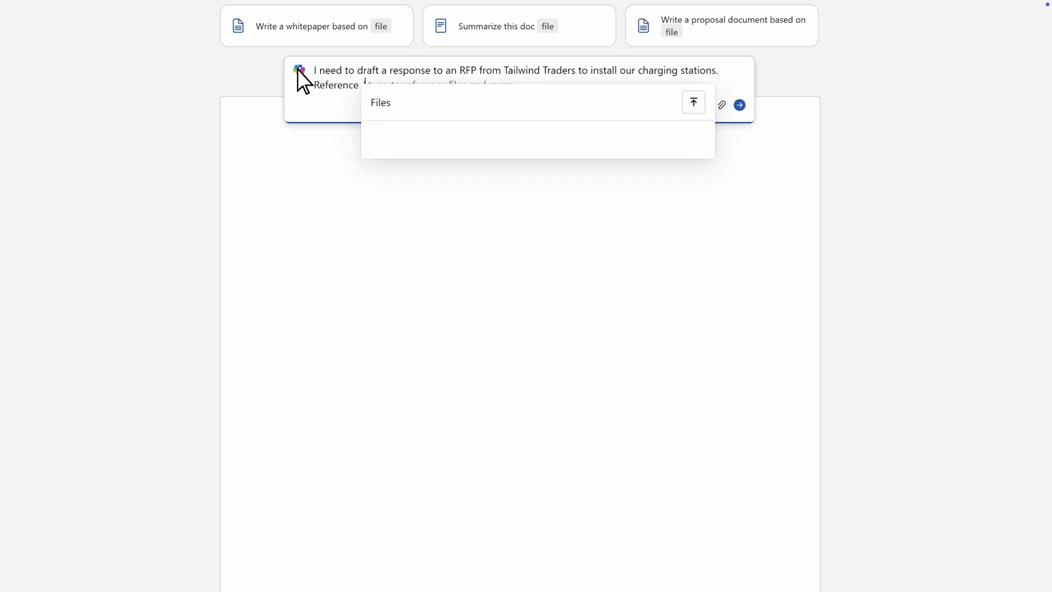
pyautogui.write('commercial')
# Reference the commercial charger spec PDF and RFP reply framework.docx in the RFP prompt.
pyautogui.click(378, 146)
pyautogui.write('for specs and pricing. Align the response ')
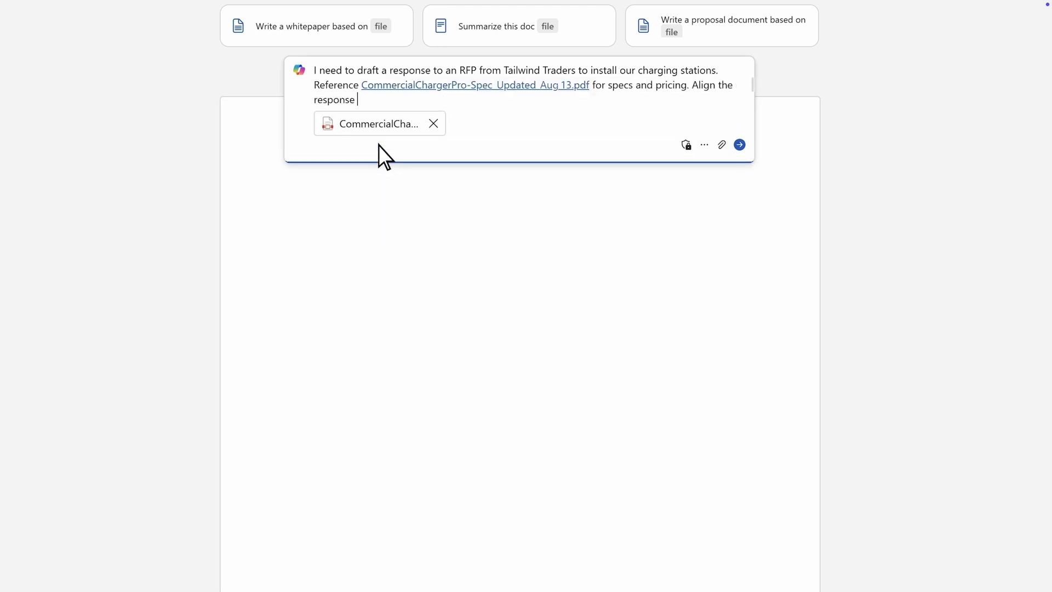
pyautogui.write('structure to the reference file /RFP reply')
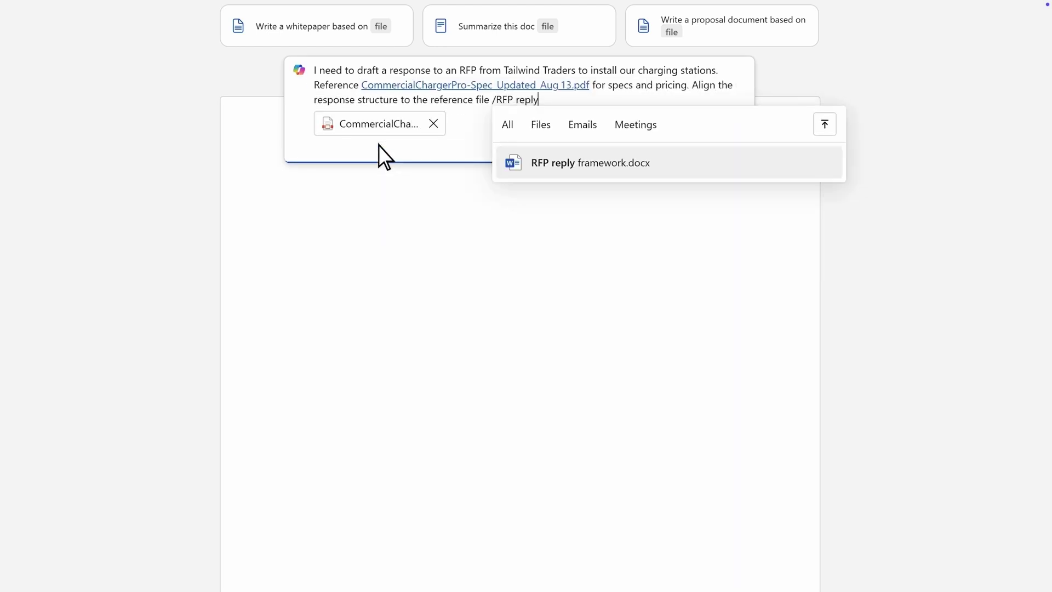
pyautogui.click(512, 163)
pyautogui.write('. Reference this meeting for RFP d')
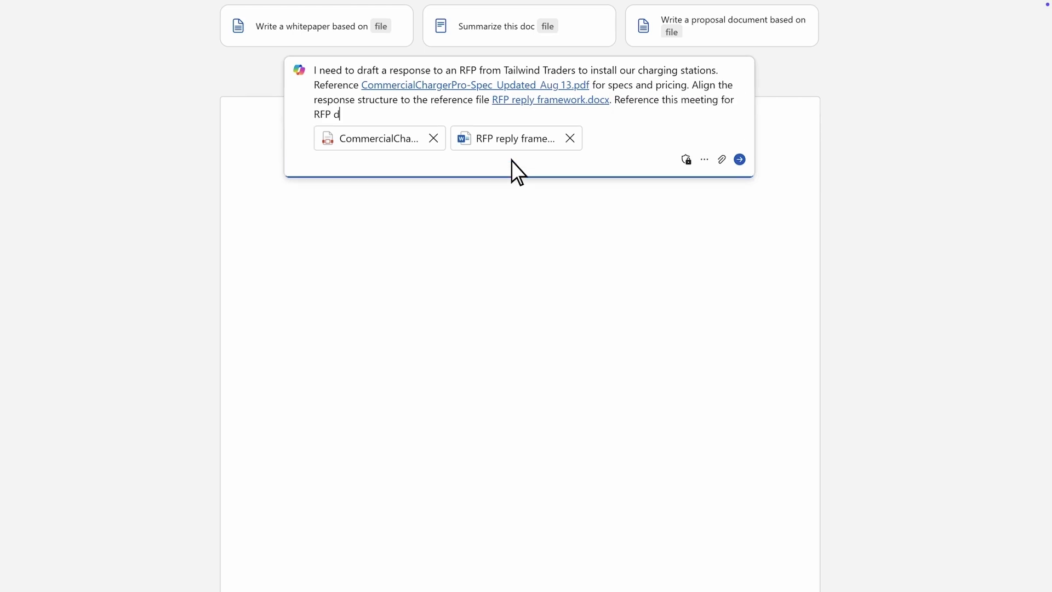
pyautogui.write('etails and requirements: /rfp disc')
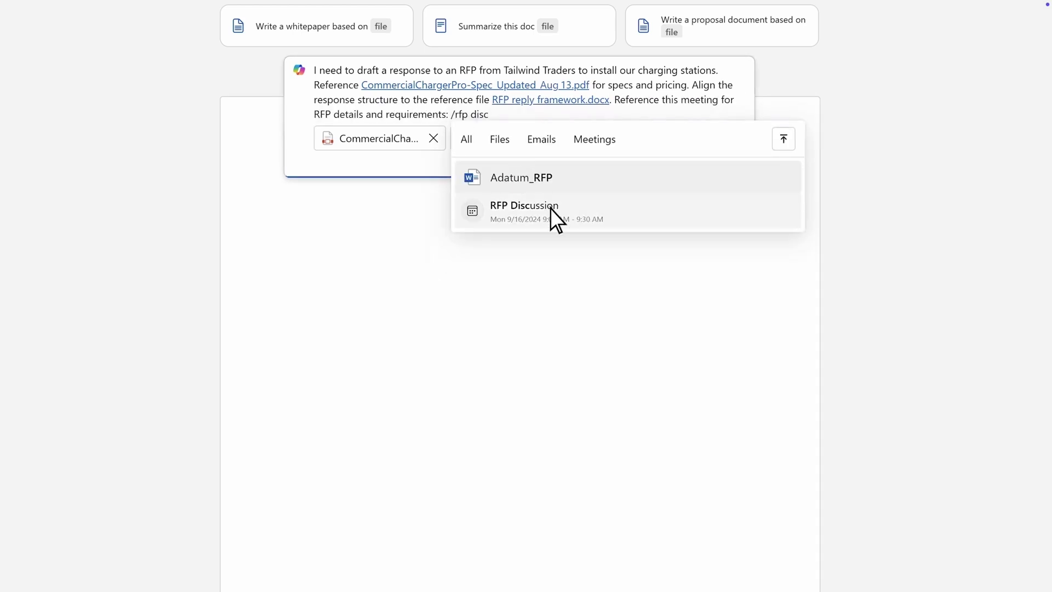